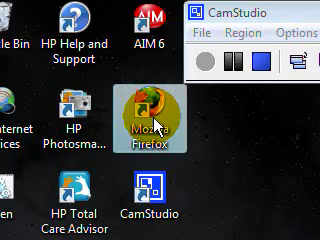
Step: Launch Firefox with MySpace loaded and bring up the toolbar context menu
{"action": "double_click", "coordinate": [155, 125]}
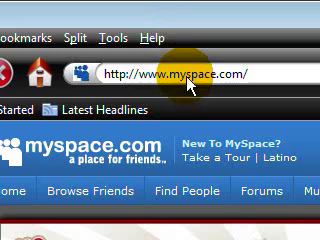
{"action": "left_click", "coordinate": [193, 98]}
{"action": "right_click", "coordinate": [193, 100]}
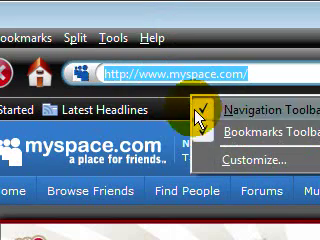
Step: Enter toolbar customisation and move Stop and Home up onto the menu row
{"action": "left_click", "coordinate": [239, 162]}
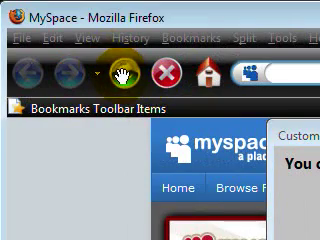
{"action": "mouse_move", "coordinate": [123, 73]}
{"action": "left_mouse_down"}
{"action": "mouse_move", "coordinate": [195, 80]}
{"action": "mouse_move", "coordinate": [96, 77]}
{"action": "left_mouse_up"}
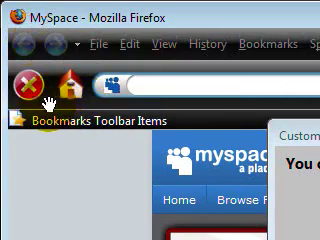
{"action": "mouse_move", "coordinate": [28, 86]}
{"action": "left_mouse_down"}
{"action": "mouse_move", "coordinate": [86, 72]}
{"action": "mouse_move", "coordinate": [90, 45]}
{"action": "left_mouse_up"}
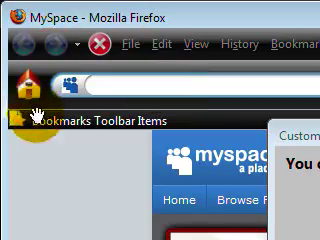
{"action": "left_click_drag", "start_coordinate": [27, 84], "coordinate": [122, 45]}
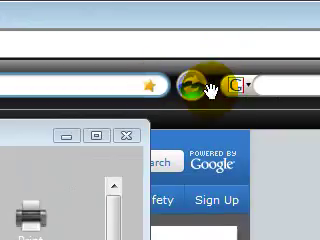
Step: Put Reload before Stop, then the address bar and search box at the row's end
{"action": "left_click_drag", "start_coordinate": [208, 88], "coordinate": [66, 78]}
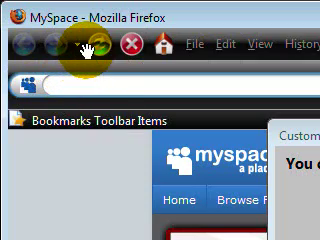
{"action": "left_click_drag", "start_coordinate": [62, 76], "coordinate": [92, 46]}
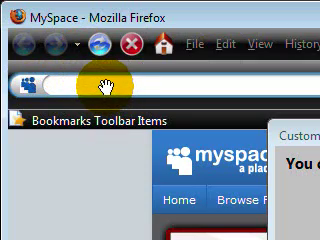
{"action": "left_click_drag", "start_coordinate": [105, 85], "coordinate": [178, 62]}
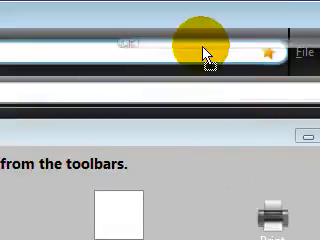
{"action": "left_click_drag", "start_coordinate": [181, 97], "coordinate": [190, 70]}
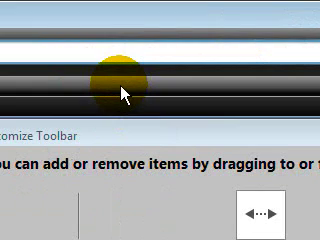
Step: Uncheck Navigation Toolbar and Bookmarks Toolbar in the toolbar context menu
{"action": "right_click", "coordinate": [123, 92]}
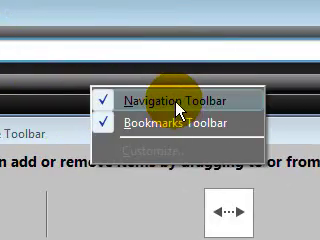
{"action": "left_click", "coordinate": [180, 104]}
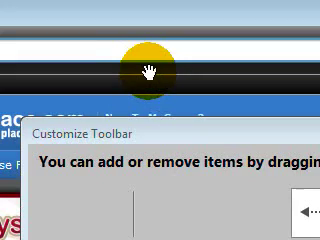
{"action": "right_click", "coordinate": [149, 90]}
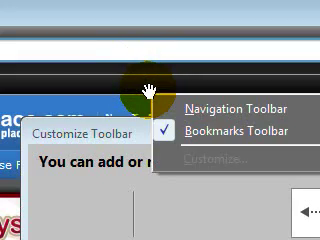
{"action": "left_click", "coordinate": [184, 132]}
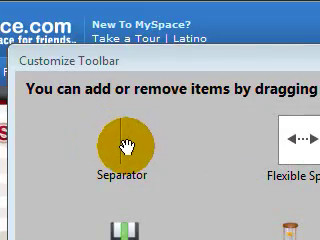
Step: Drag a Separator, New Tab and New Window onto the merged menu row
{"action": "left_click_drag", "start_coordinate": [127, 146], "coordinate": [193, 66]}
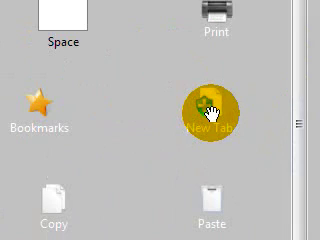
{"action": "mouse_move", "coordinate": [211, 112]}
{"action": "left_mouse_down"}
{"action": "mouse_move", "coordinate": [178, 82]}
{"action": "mouse_move", "coordinate": [172, 66]}
{"action": "left_mouse_up"}
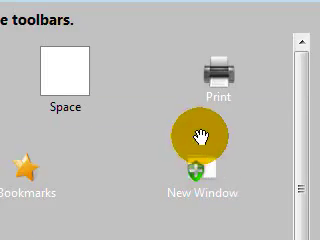
{"action": "mouse_move", "coordinate": [208, 138]}
{"action": "left_mouse_down"}
{"action": "mouse_move", "coordinate": [192, 50]}
{"action": "mouse_move", "coordinate": [196, 58]}
{"action": "left_mouse_up"}
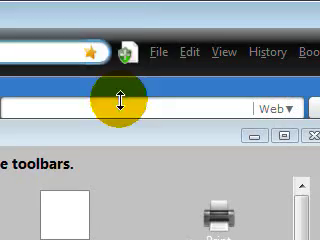
{"action": "left_click_drag", "start_coordinate": [128, 52], "coordinate": [196, 178]}
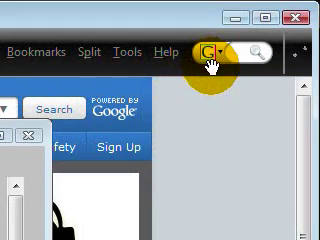
{"action": "left_click_drag", "start_coordinate": [233, 55], "coordinate": [106, 124]}
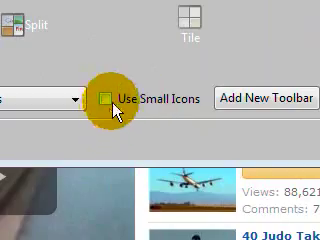
Step: Turn on Use Small Icons in the Customize Toolbar dialog
{"action": "left_click", "coordinate": [106, 99]}
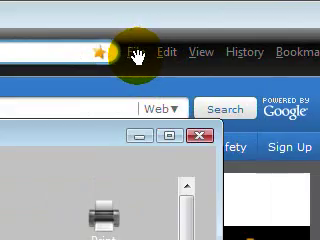
Step: Close customisation, find the Tiny Menu add-on, and restart Firefox to apply it
{"action": "left_click", "coordinate": [201, 136]}
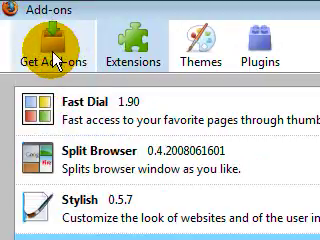
{"action": "left_click", "coordinate": [55, 50]}
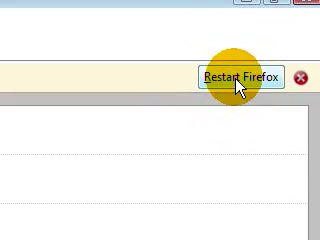
{"action": "left_click", "coordinate": [238, 84]}
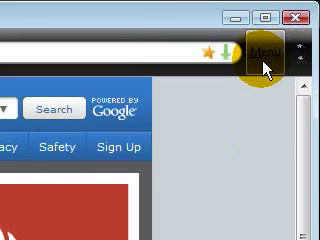
Step: Open and close the Tiny Menu 'Menu' button twice, then close the Firefox window
{"action": "left_click", "coordinate": [266, 66]}
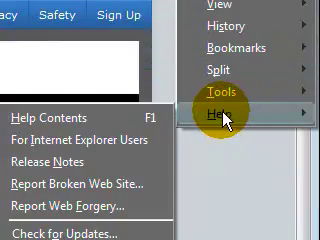
{"action": "mouse_move", "coordinate": [222, 88]}
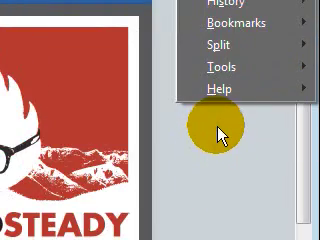
{"action": "left_click", "coordinate": [218, 135]}
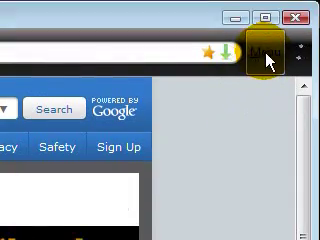
{"action": "left_click", "coordinate": [268, 58]}
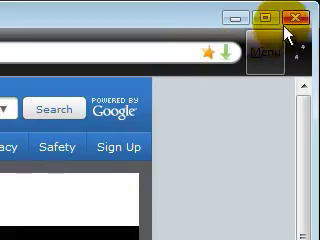
{"action": "left_click", "coordinate": [296, 17]}
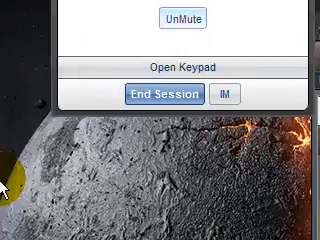